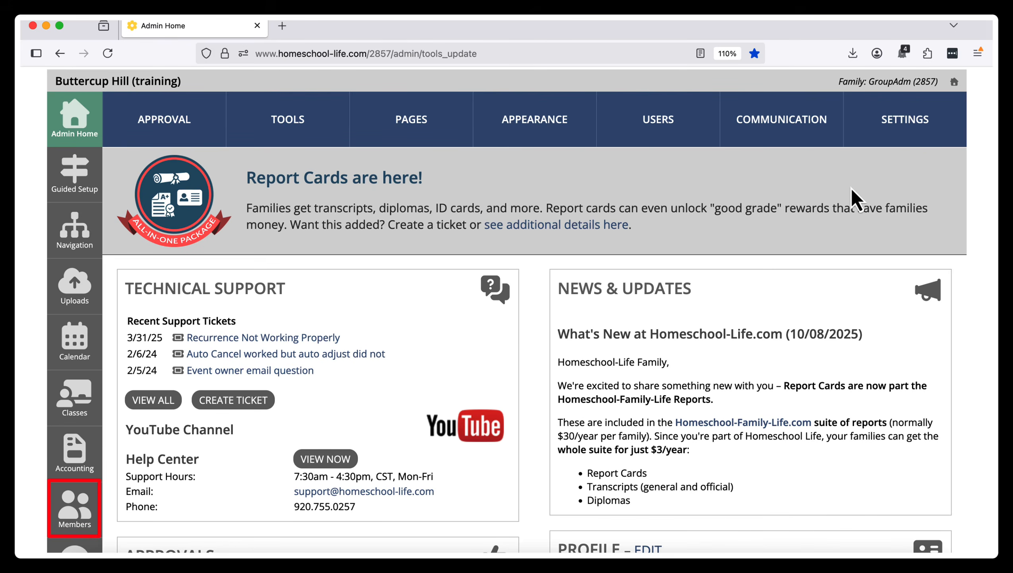
- Open the family Sections page from the members area to reach the class enrollment limitations
left_click(74, 514)
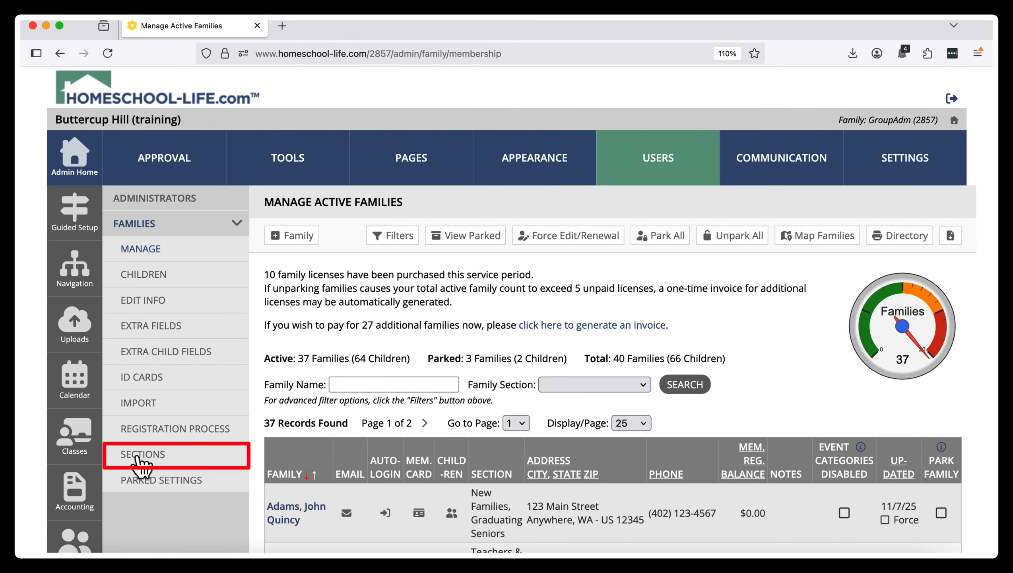
left_click(137, 457)
scroll(247, 321, "down", 1)
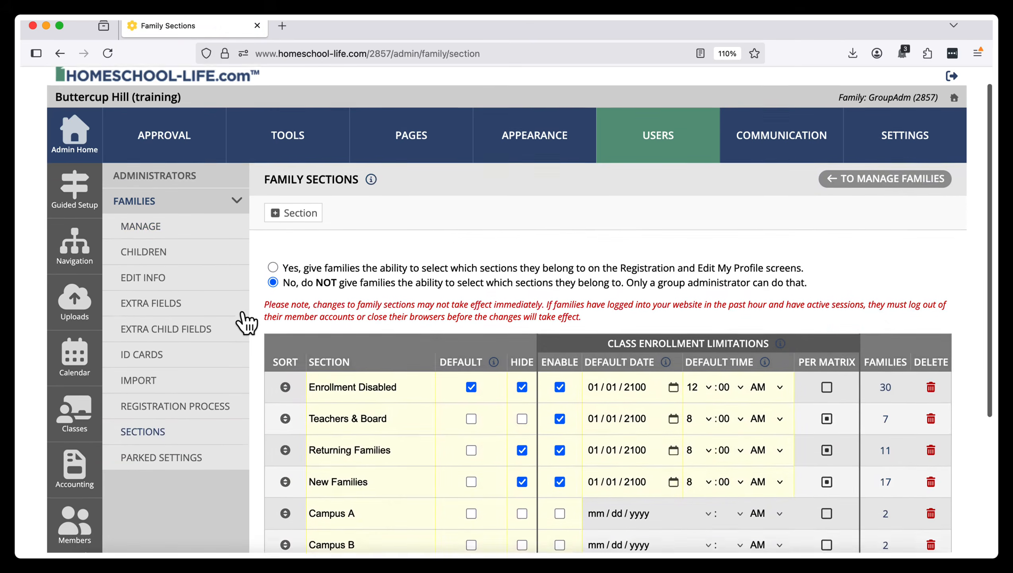
scroll(246, 321, "down", 3)
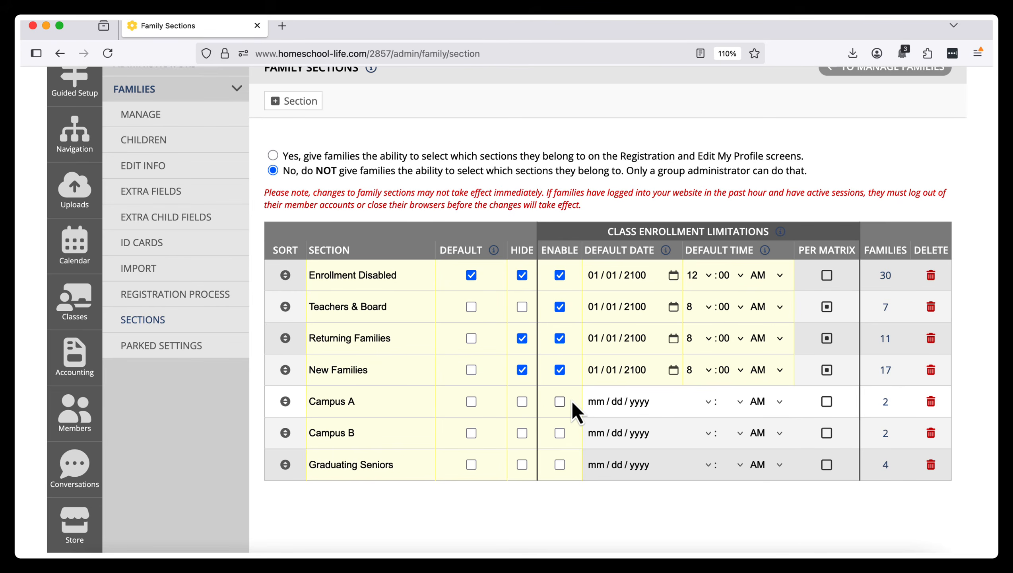
- Review the per-matrix enrollment opening dates for New Families and for Teachers & Board, closing each without changes
left_click(827, 369)
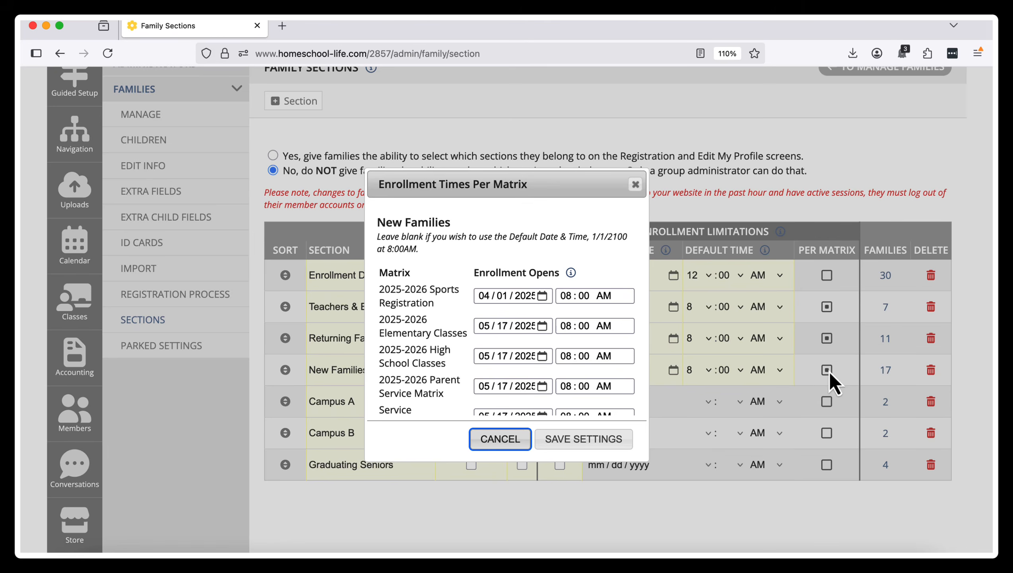
scroll(633, 298, "down", 5)
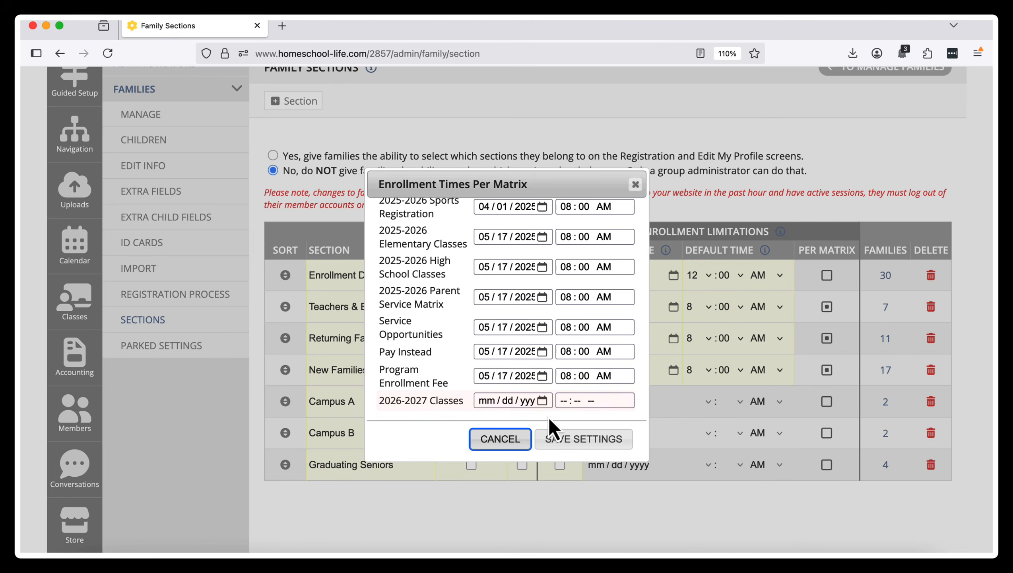
left_click(636, 185)
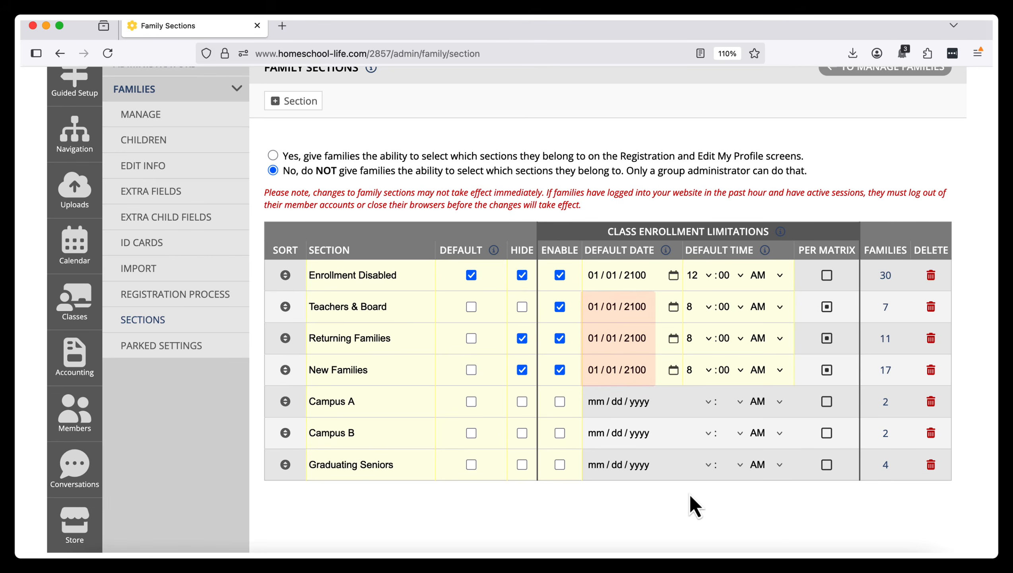
left_click(827, 307)
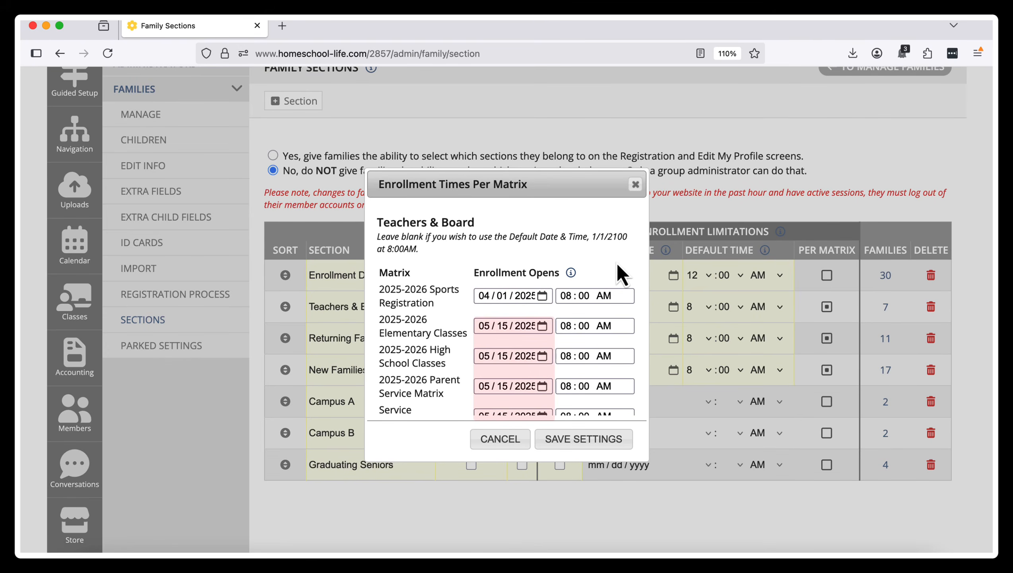
scroll(587, 304, "down", 3)
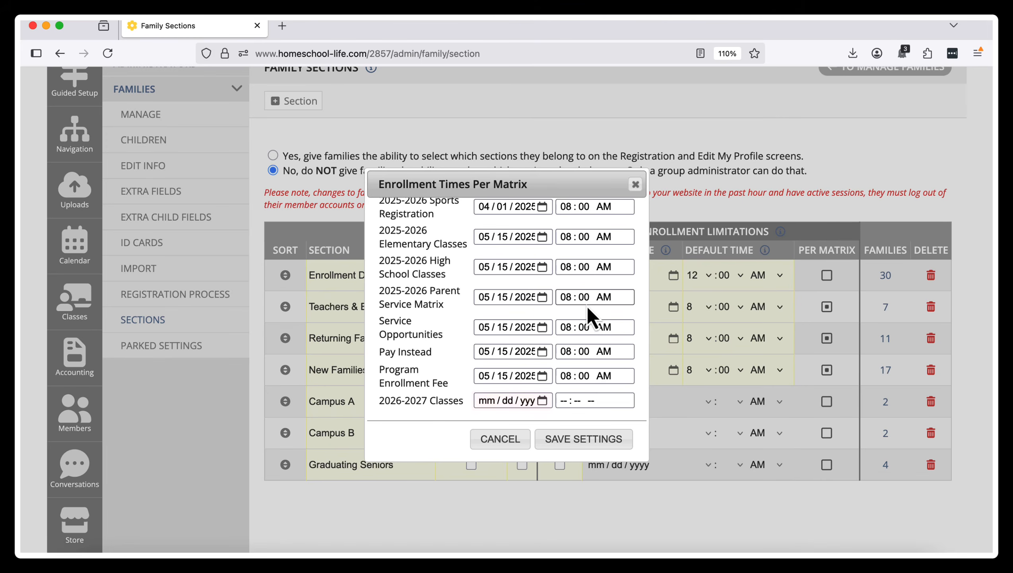
left_click(636, 184)
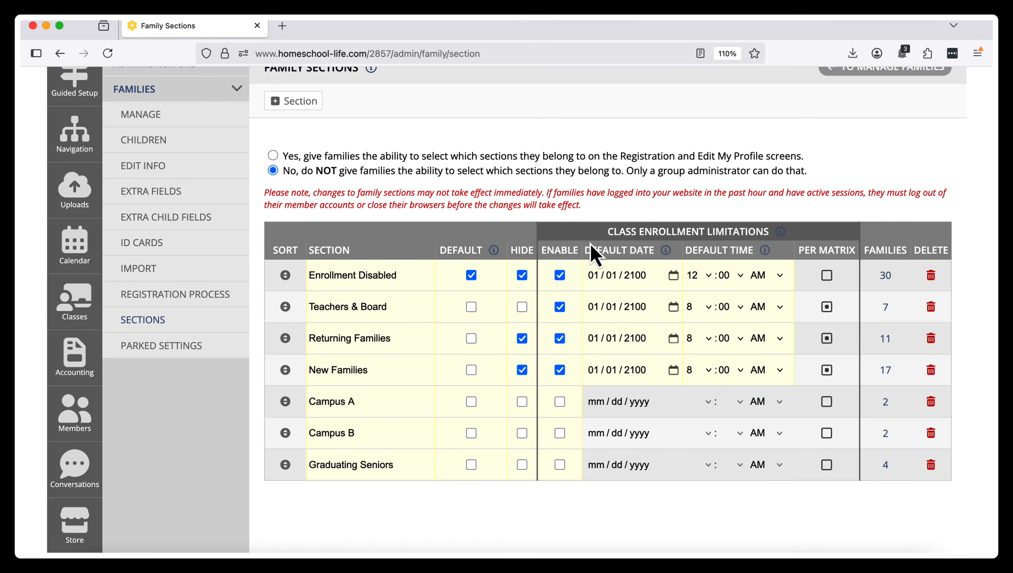
- Set the default enrollment dates to 05/15/2025 for Teachers & Board, 05/16/2025 for Returning Families and 05/17/2025 for New Families
left_click(596, 307)
type("5 / ")
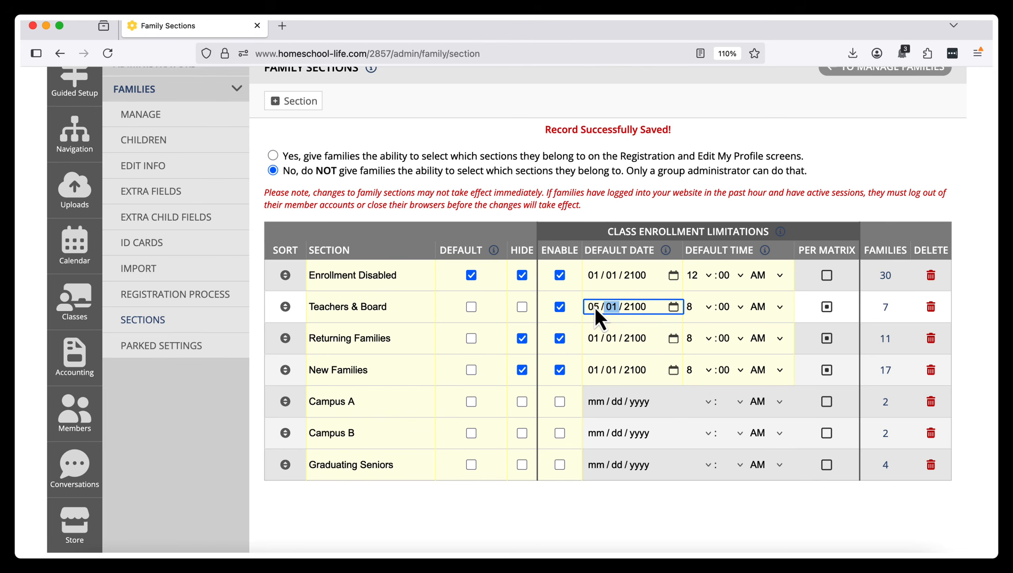
type("15 / ")
type("2025")
left_click(596, 339)
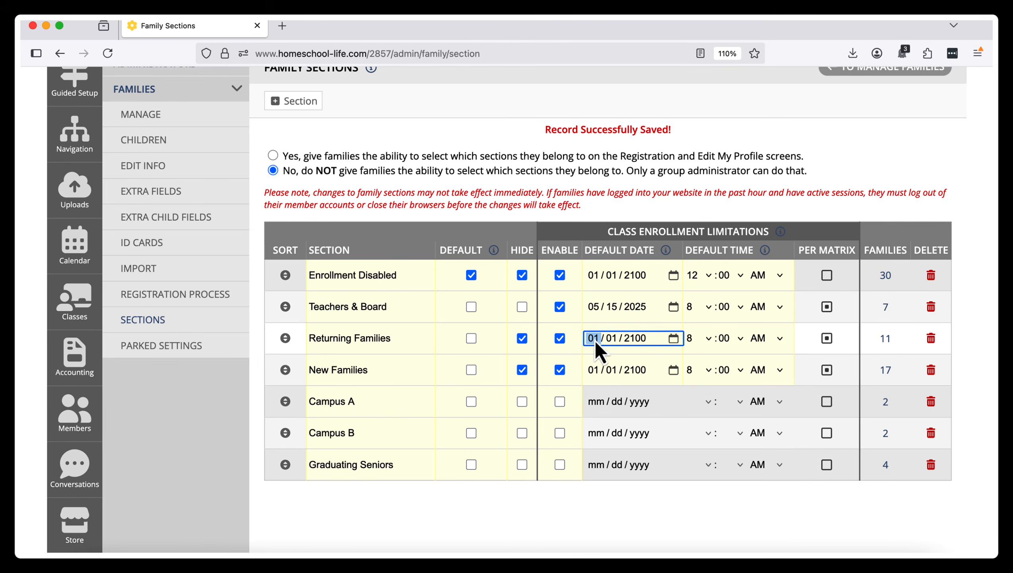
type("05 / 16 / 2025")
left_click(595, 371)
type("05172025")
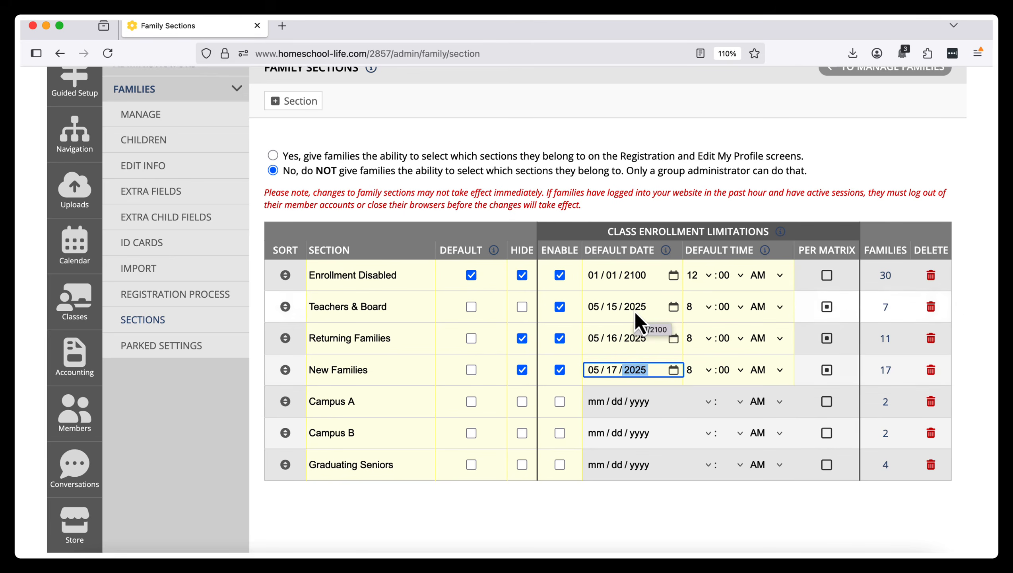
left_click(802, 343)
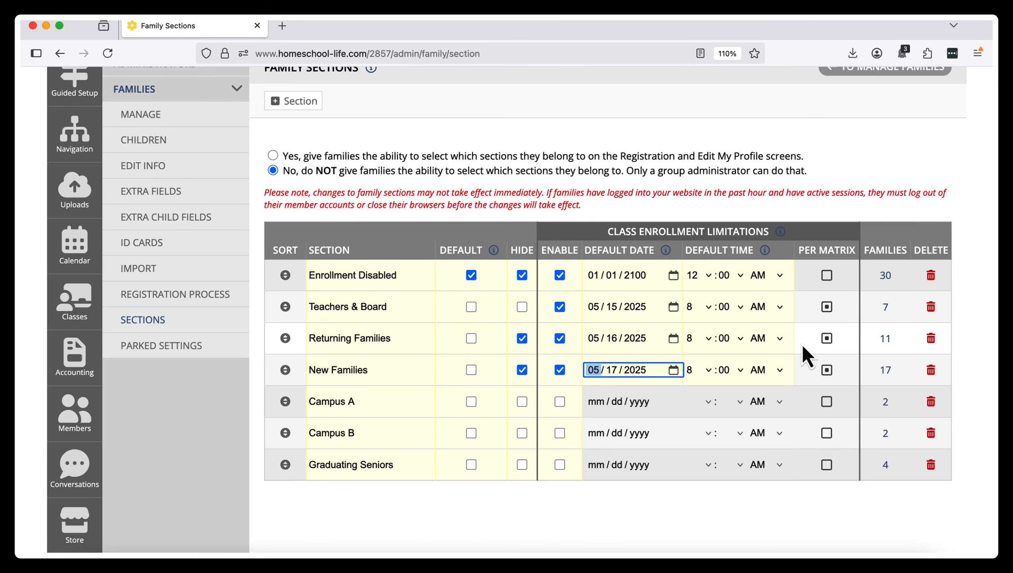
- In the per-matrix enrollment times for Teachers & Board, clear the 2025-2026 Elementary Classes, High School Classes and Parent Service Matrix dates
left_click(827, 307)
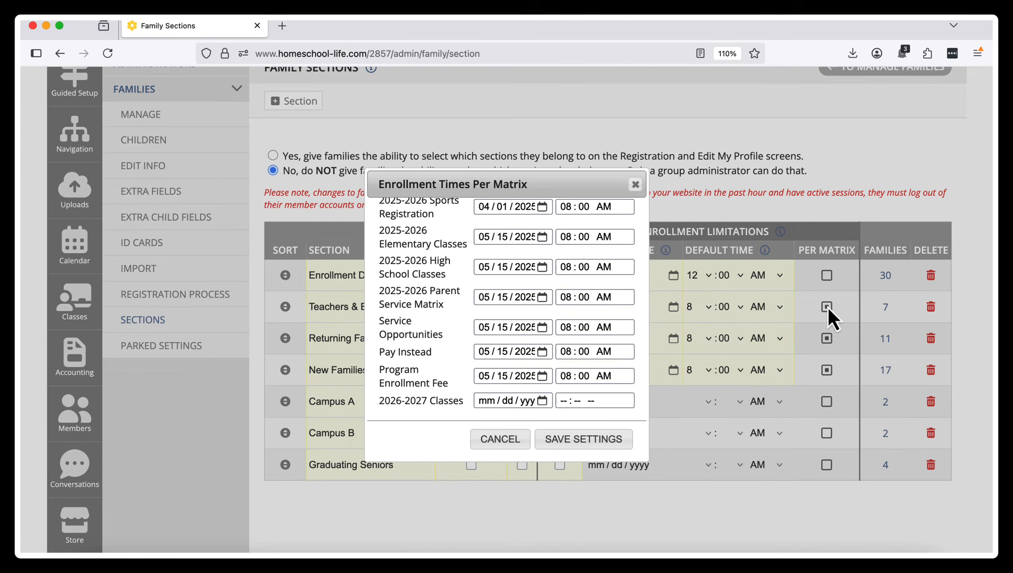
scroll(562, 317, "up", 5)
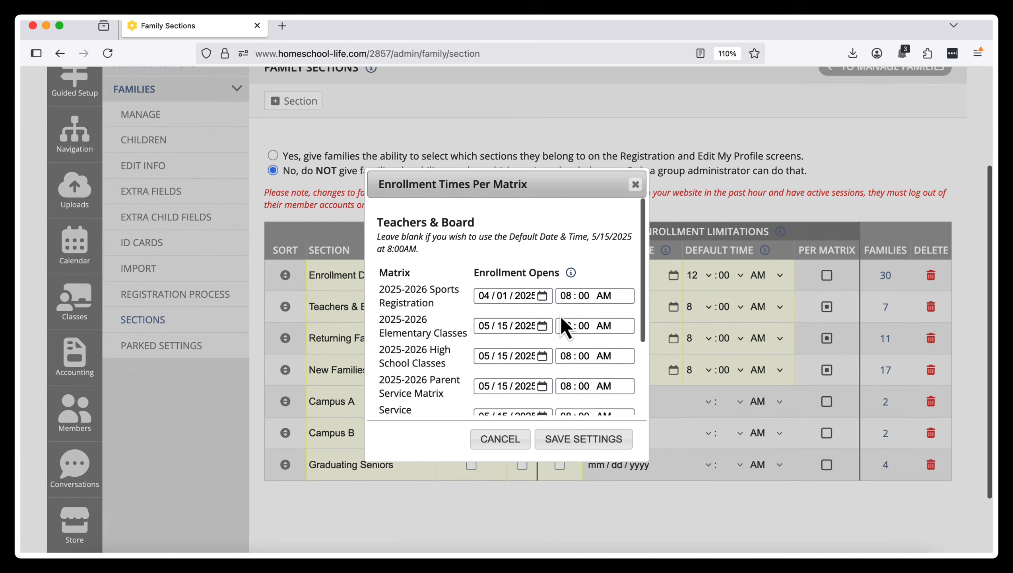
scroll(562, 318, "down", 3)
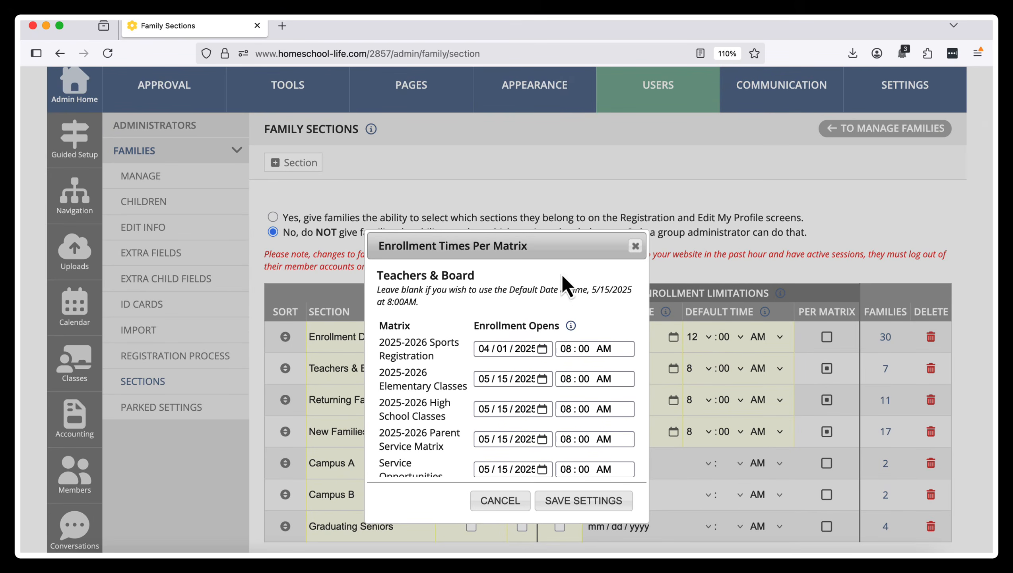
left_click_drag(556, 241, 439, 239)
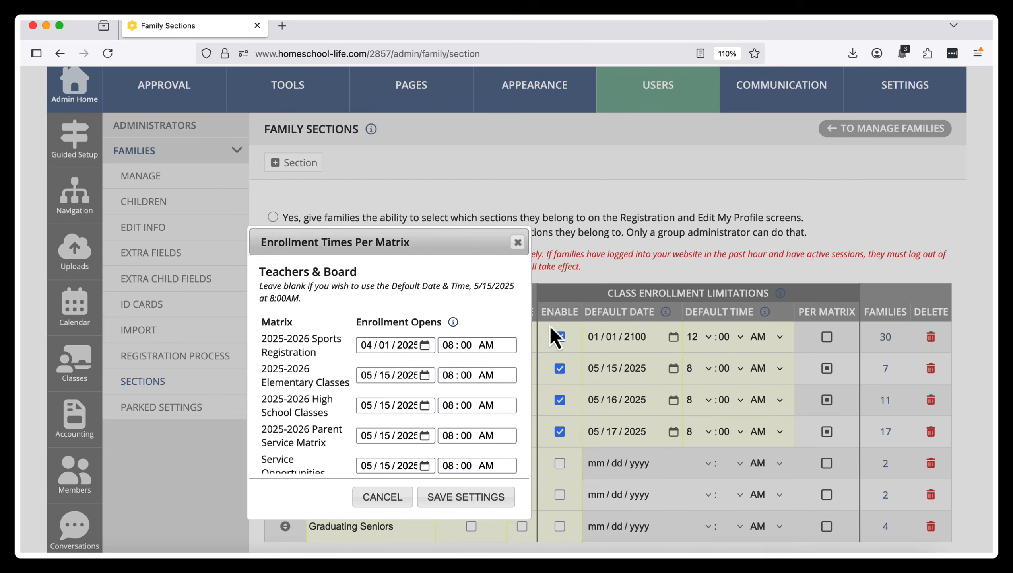
left_click(425, 375)
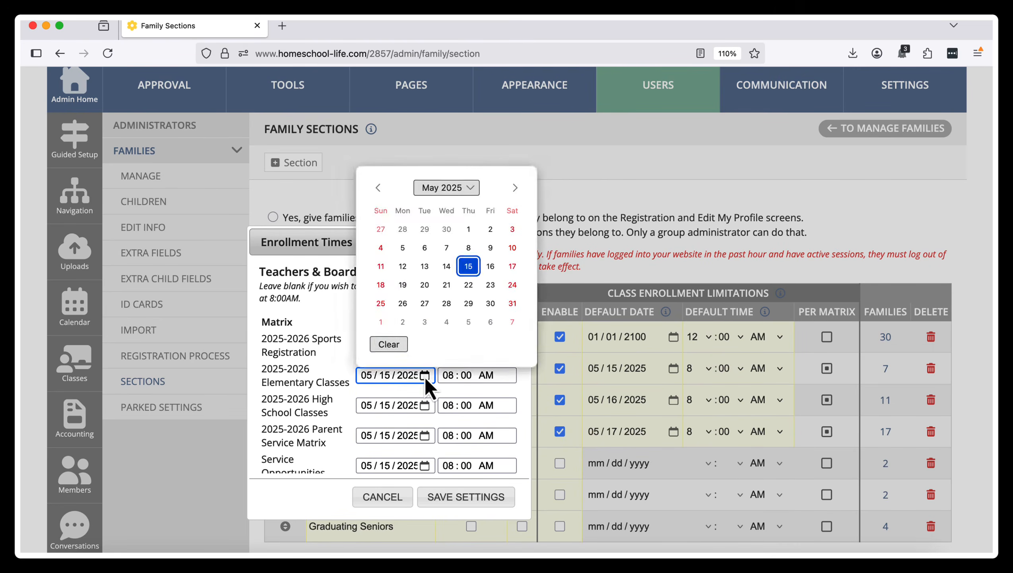
left_click(394, 345)
left_click(425, 409)
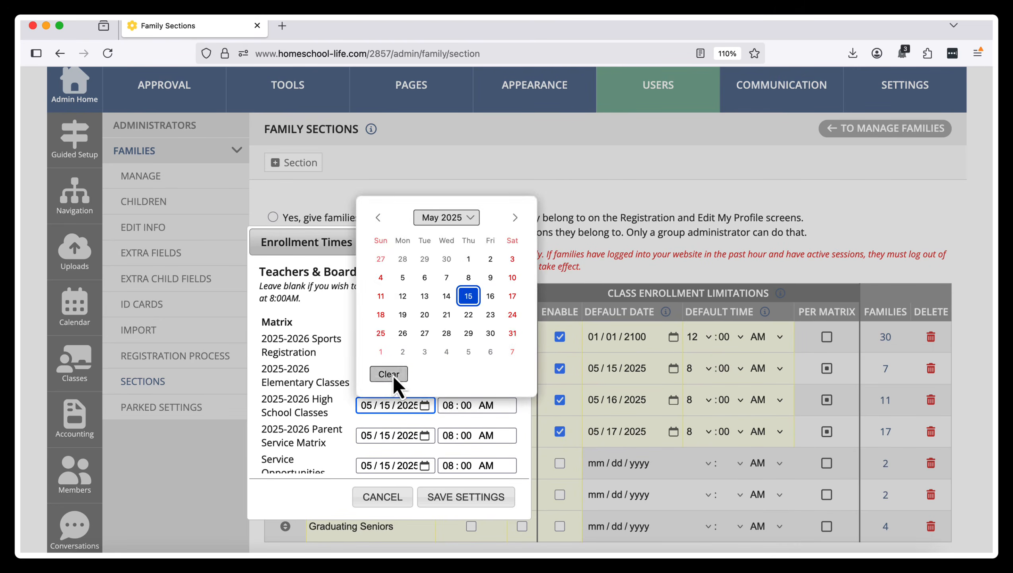
left_click(387, 375)
left_click(424, 436)
left_click(389, 404)
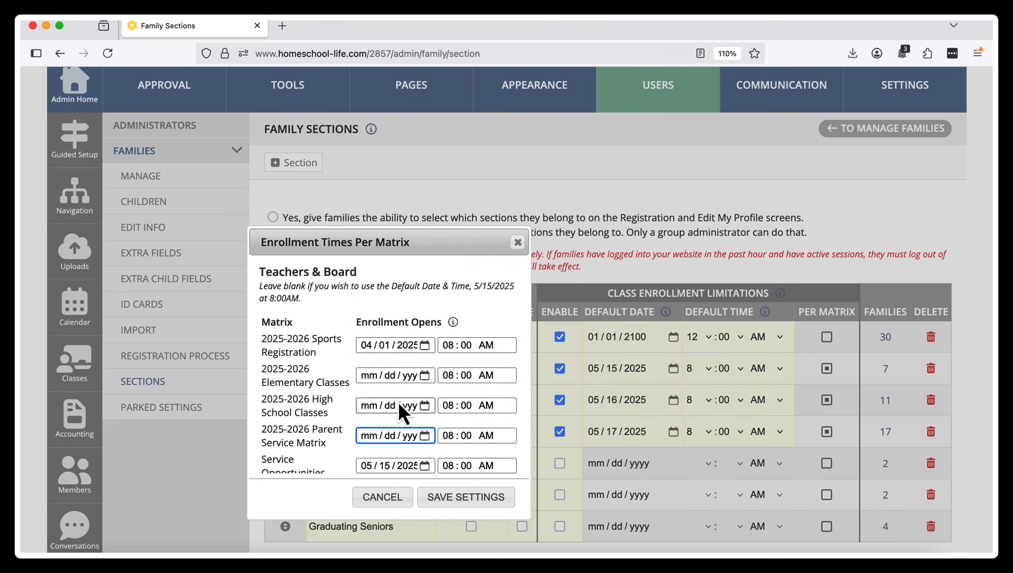
- Clear the Service Opportunities, Pay Instead and Program Enrollment Fee opening dates for Teachers & Board
scroll(402, 400, "down", 3)
left_click(425, 385)
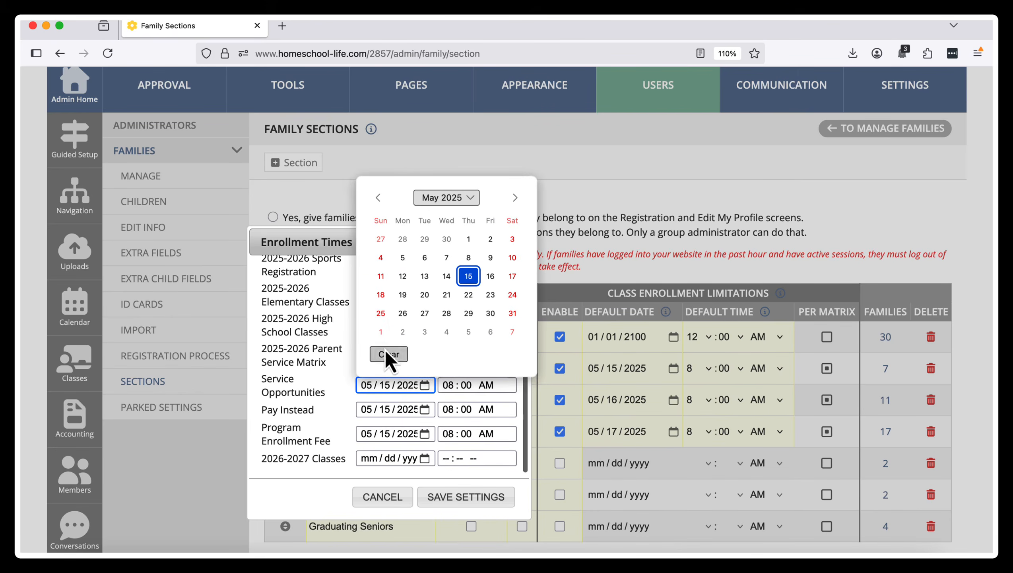
left_click(388, 354)
left_click(425, 409)
left_click(391, 381)
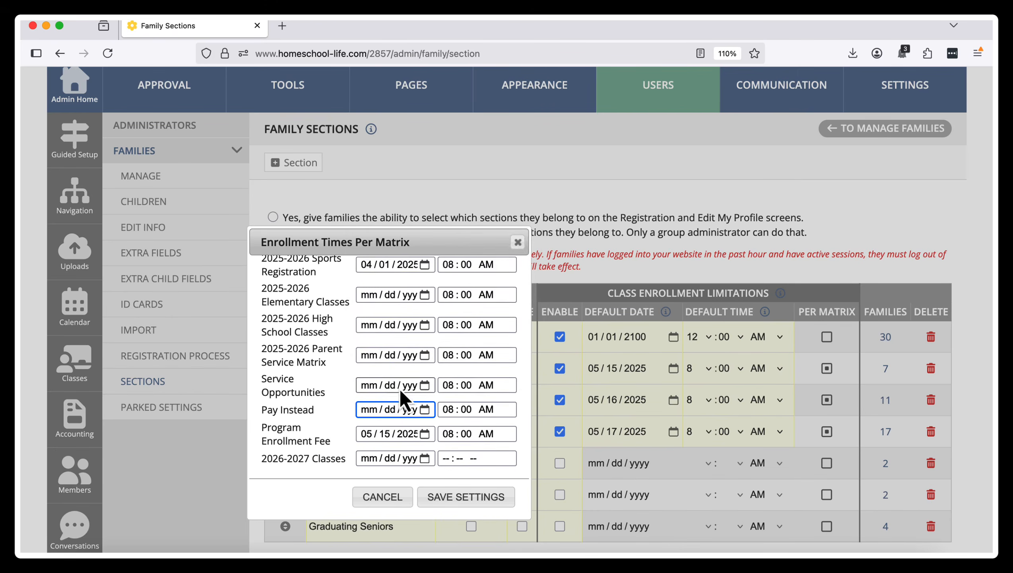
left_click(425, 433)
left_click(390, 402)
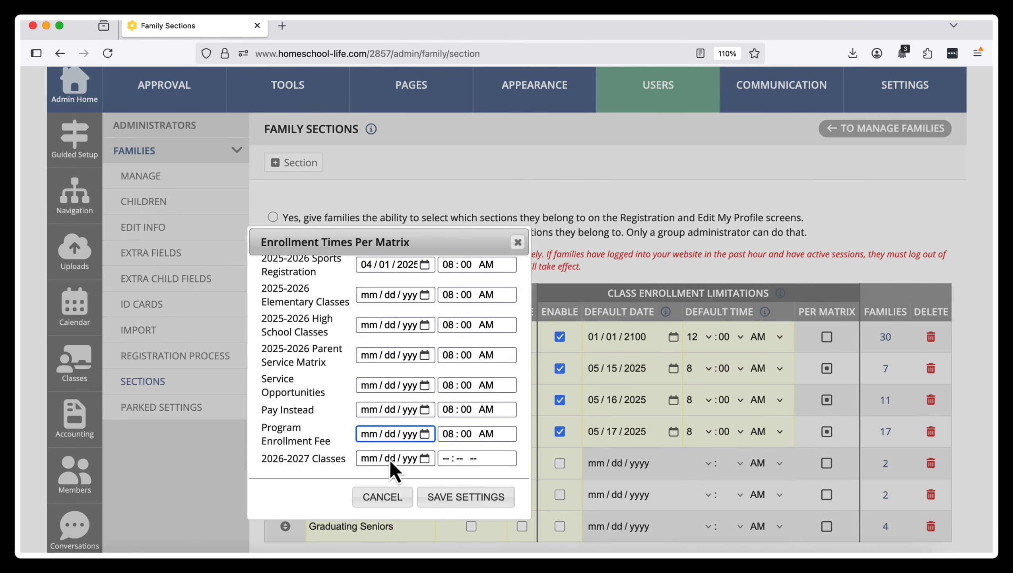
- Set the 2026-2027 Classes enrollment date for Teachers & Board to 01/01/2100 and save the matrix settings
left_click(369, 459)
type("01012100")
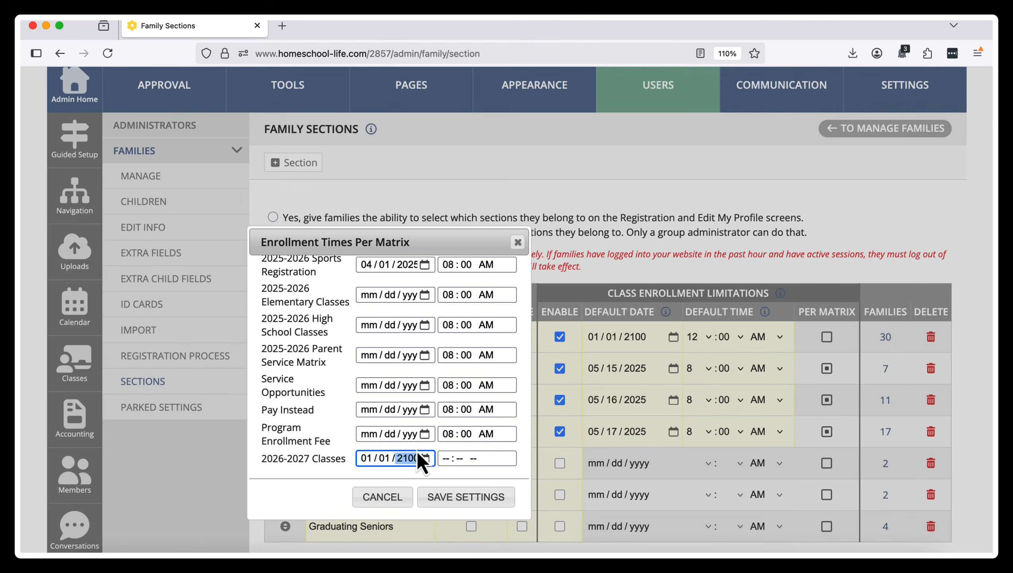
scroll(416, 450, "up", 5)
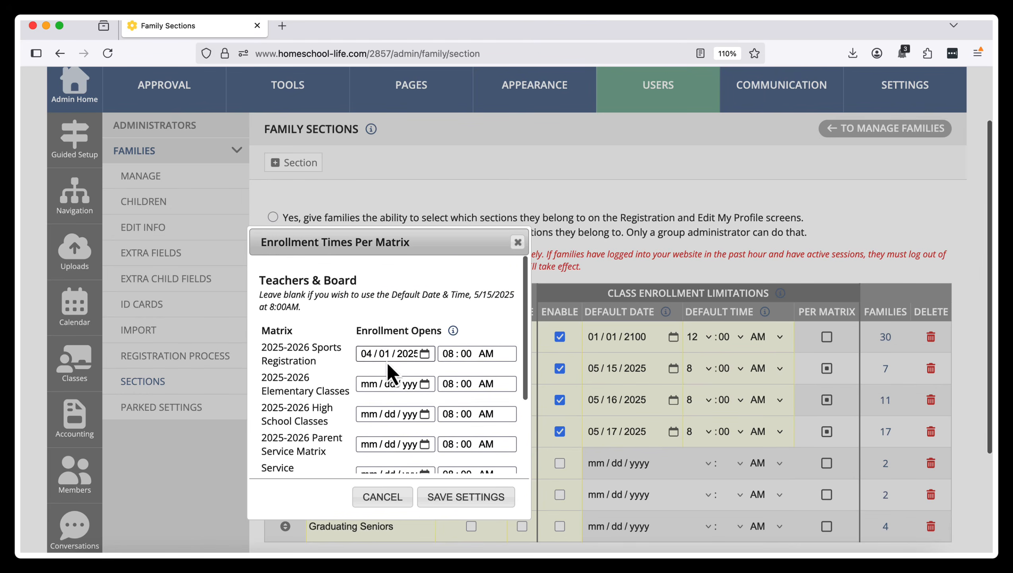
left_click(458, 497)
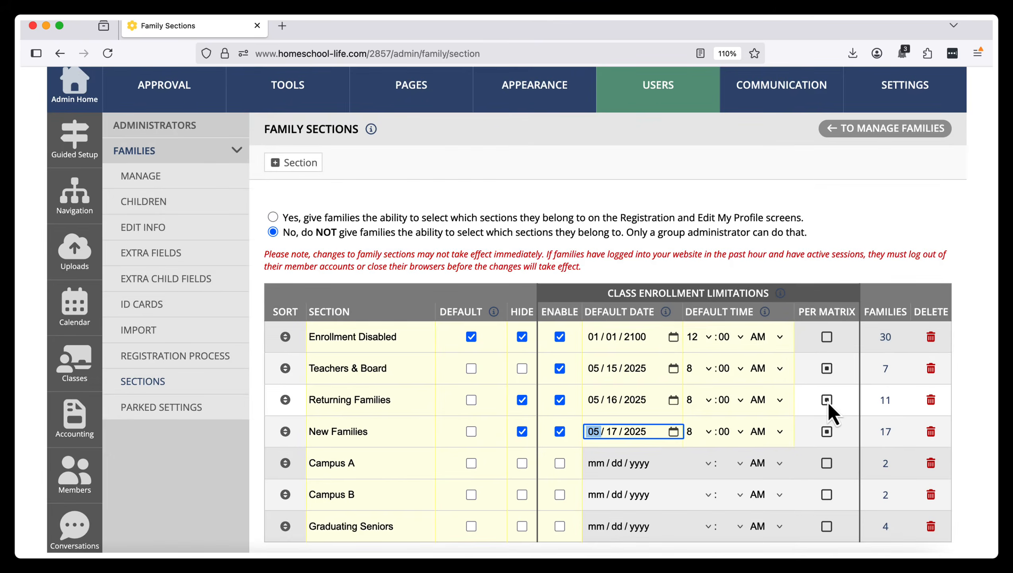
- In the per-matrix enrollment times for Returning Families, clear the 2025-2026 Elementary Classes, High School Classes and Parent Service Matrix dates
left_click(828, 400)
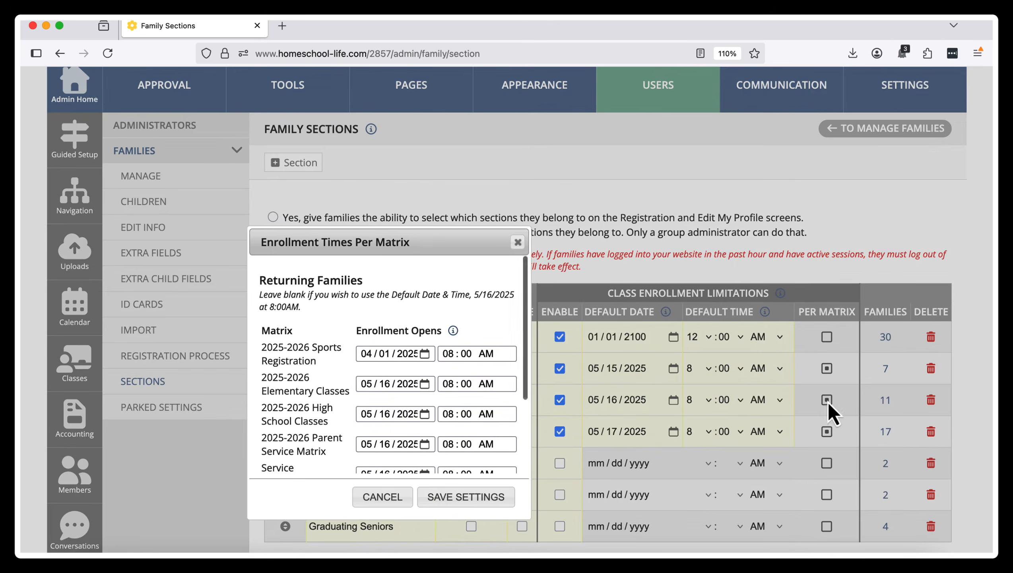
left_click(421, 386)
left_click(397, 349)
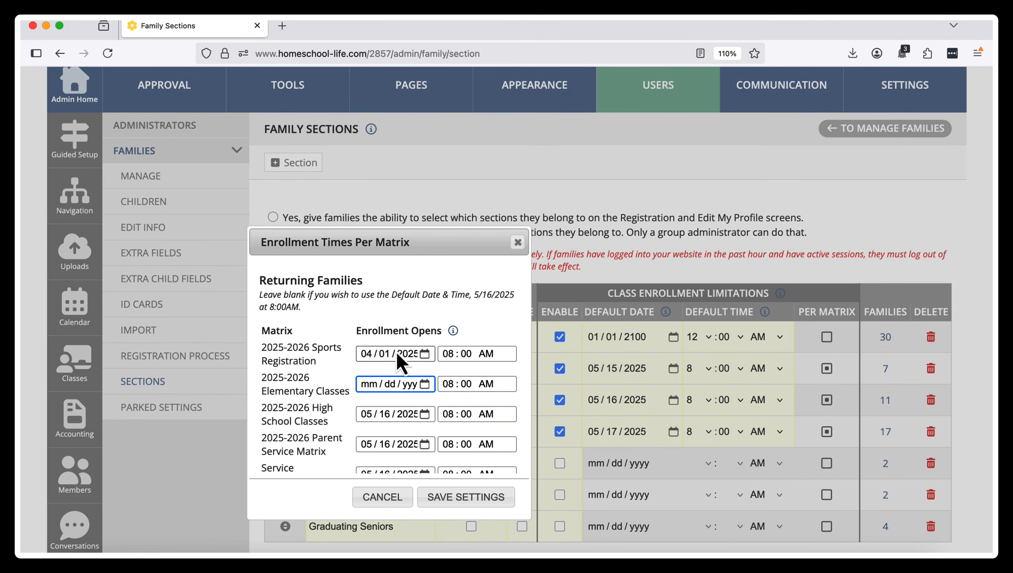
left_click(425, 414)
left_click(389, 381)
scroll(424, 364, "down", 1)
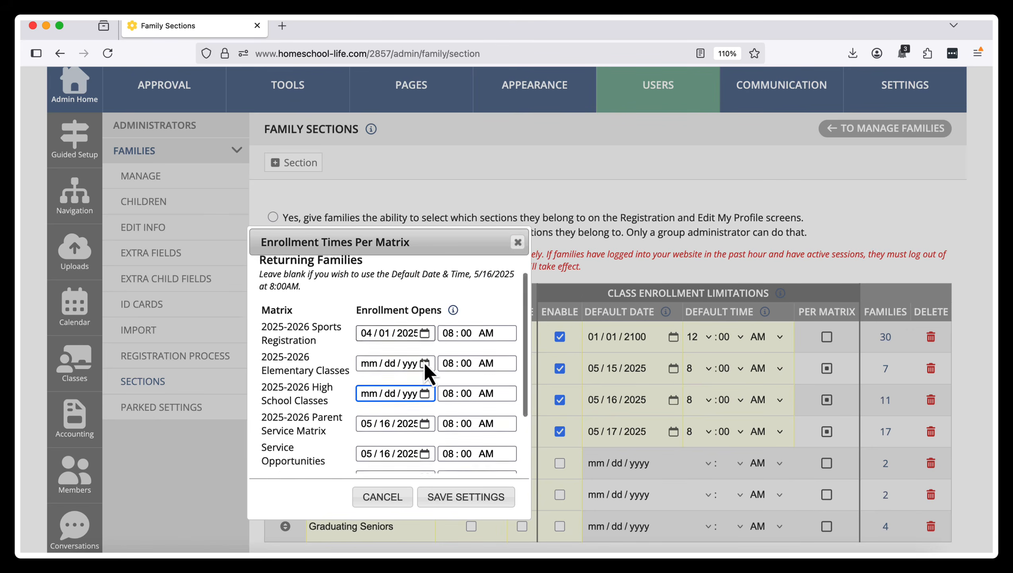
scroll(424, 363, "down", 2)
left_click(424, 372)
left_click(390, 339)
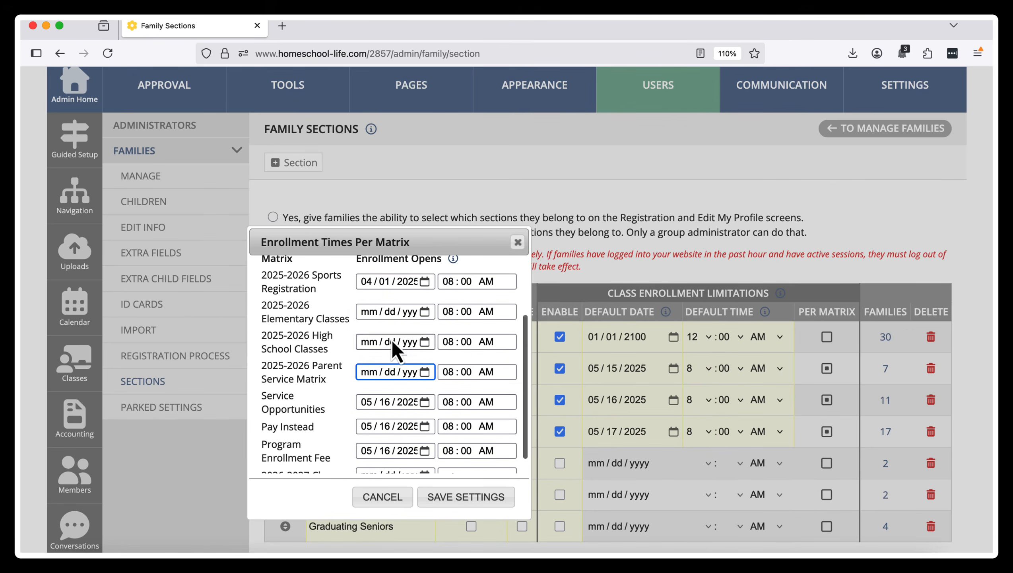
- Clear the Service Opportunities, Pay Instead and Program Enrollment Fee opening dates for Returning Families
left_click(424, 401)
left_click(389, 369)
left_click(424, 426)
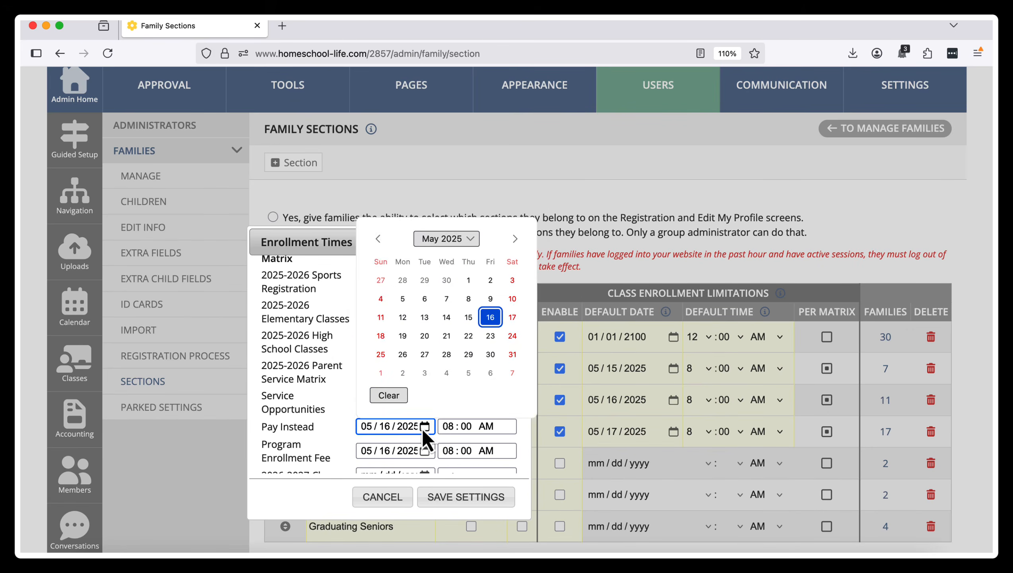
left_click(389, 395)
scroll(388, 392, "down", 2)
left_click(425, 433)
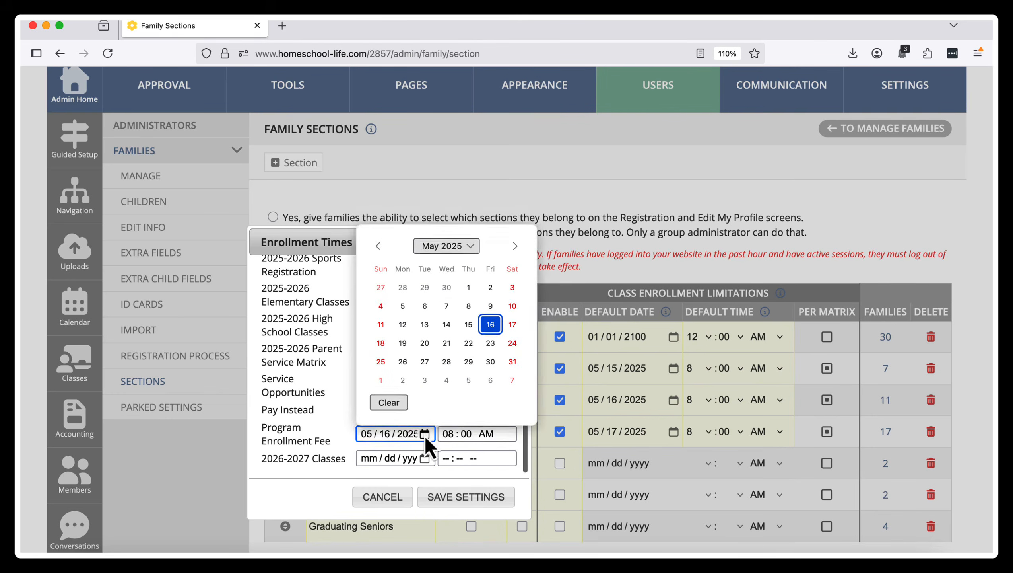
left_click(389, 402)
- Set the 2026-2027 Classes enrollment date for Returning Families to 01/01/2100 and save the matrix settings
left_click(367, 458)
type("01 / 01 / 210")
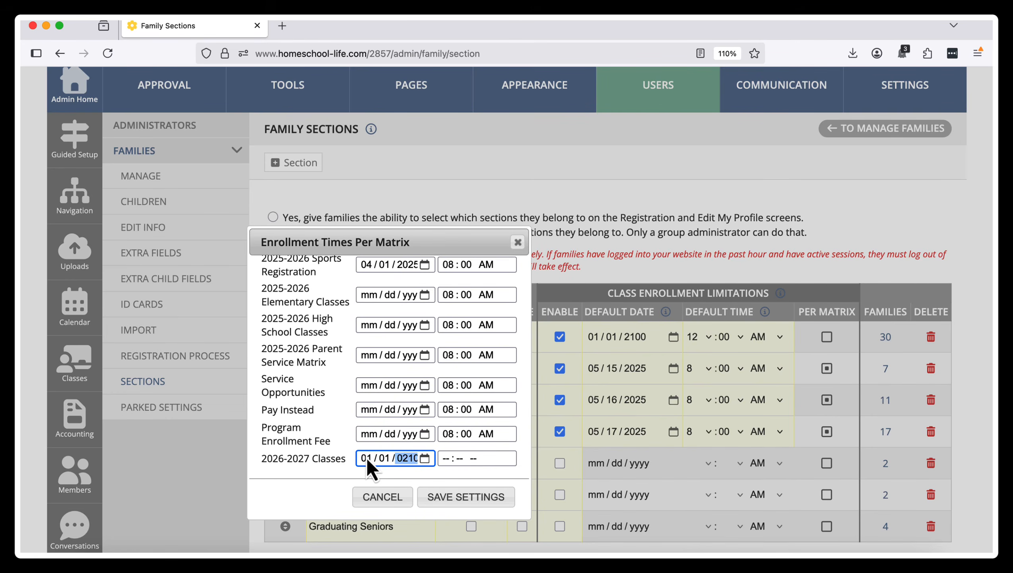
type("0")
scroll(402, 367, "up", 4)
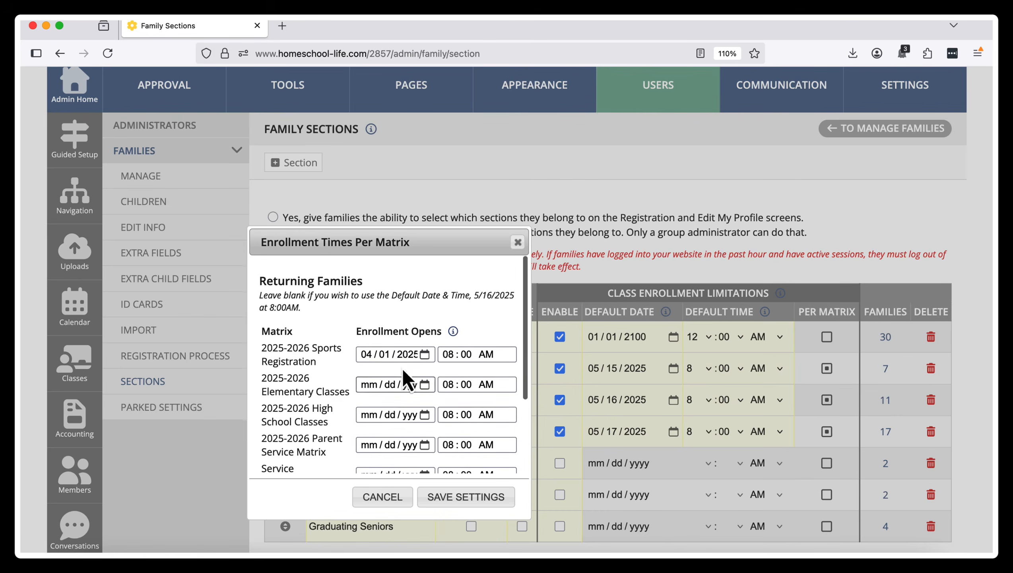
left_click(468, 499)
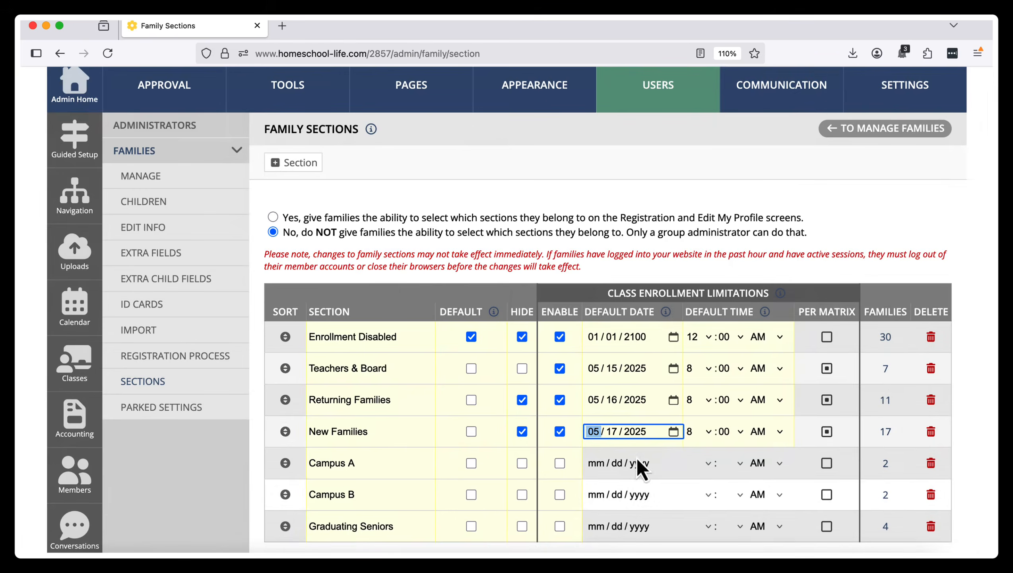
- In the per-matrix enrollment times for New Families, clear the 2025-2026 Elementary Classes, High School Classes and Parent Service Matrix dates
left_click(827, 431)
left_click(425, 350)
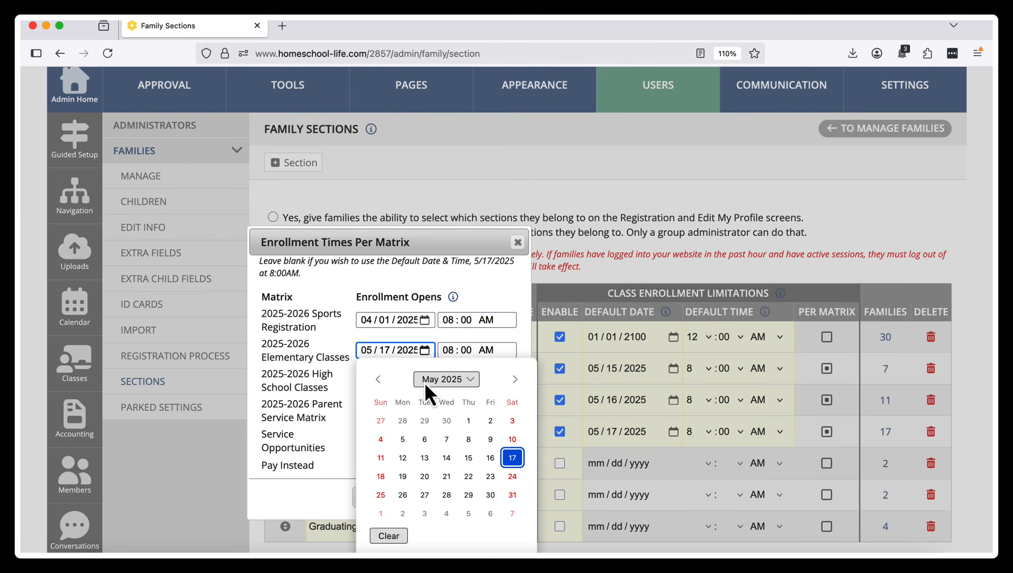
left_click(390, 536)
left_click(424, 381)
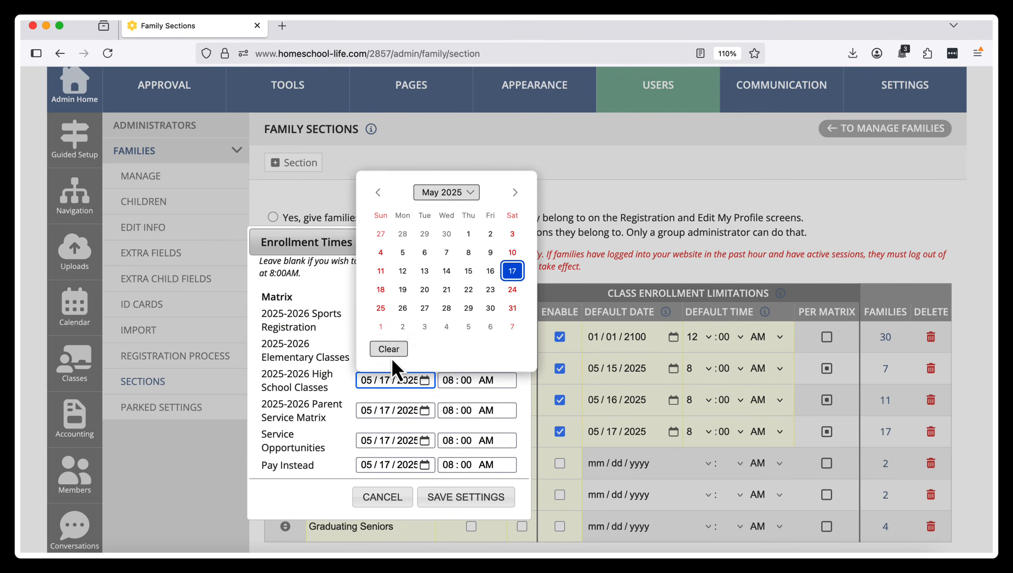
left_click(389, 352)
left_click(425, 410)
left_click(391, 379)
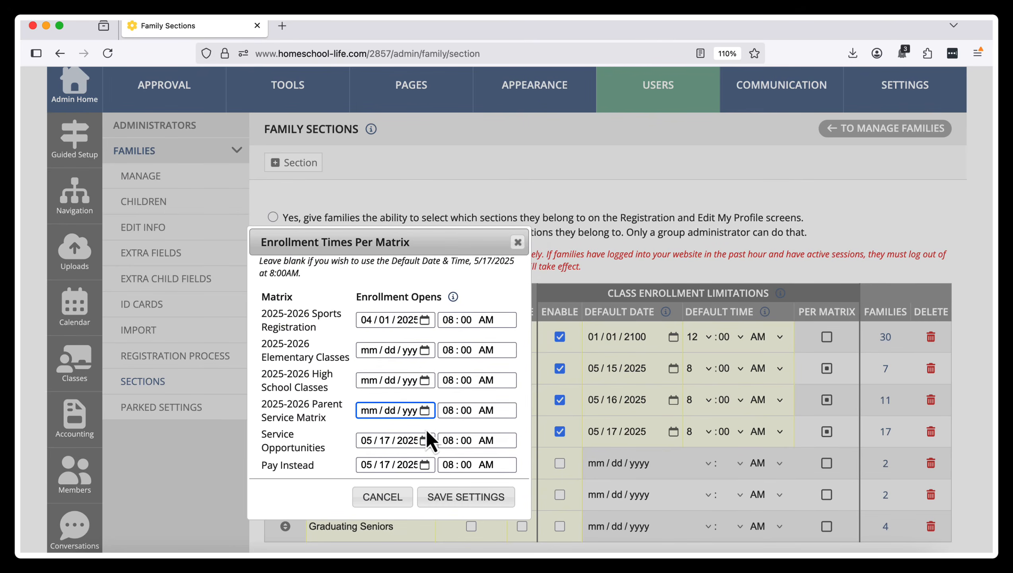
- Clear the Service Opportunities, Pay Instead and Program Enrollment Fee opening dates for New Families
left_click(424, 440)
left_click(391, 415)
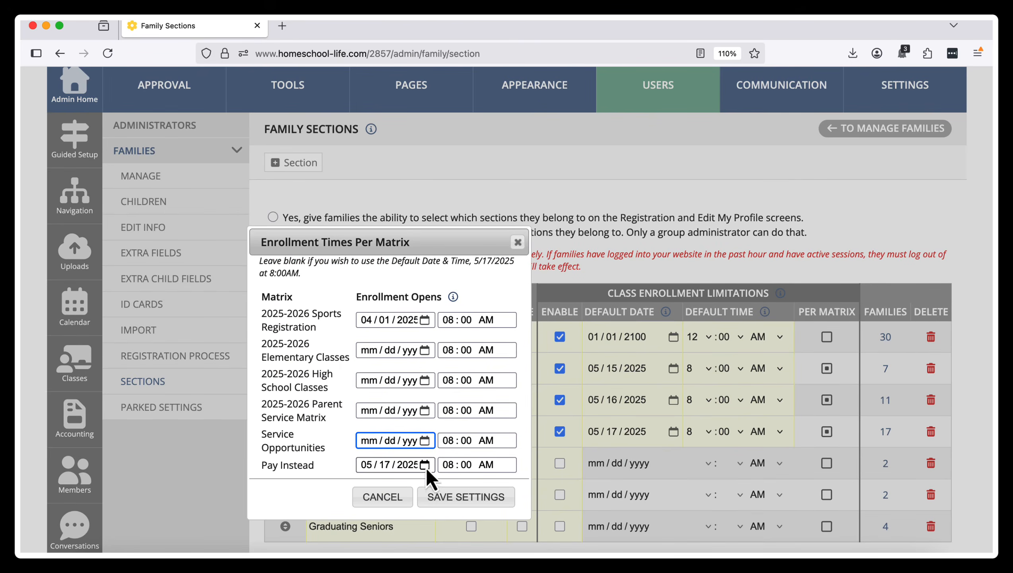
left_click(425, 464)
left_click(389, 438)
scroll(390, 414, "down", 3)
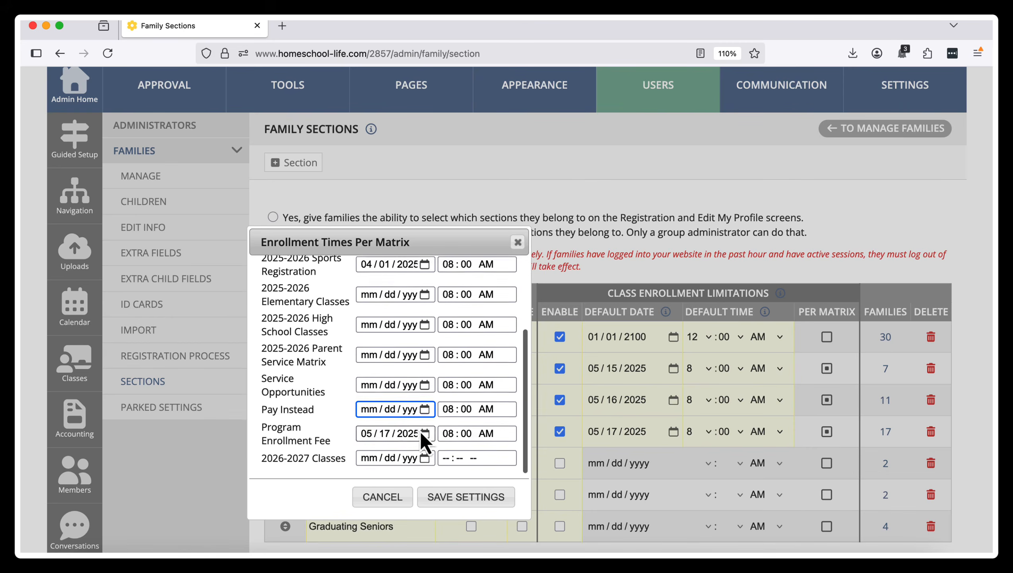
left_click(425, 433)
left_click(387, 400)
- Set the 2026-2027 Classes enrollment date for New Families to 01/01/2100 and save the matrix settings
left_click(369, 458)
type("01012100")
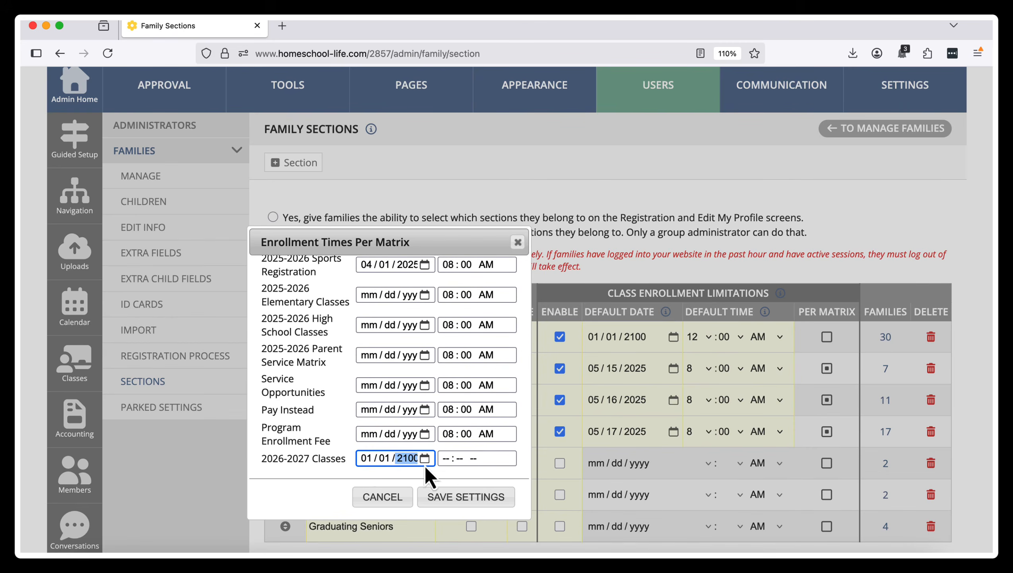
left_click(463, 497)
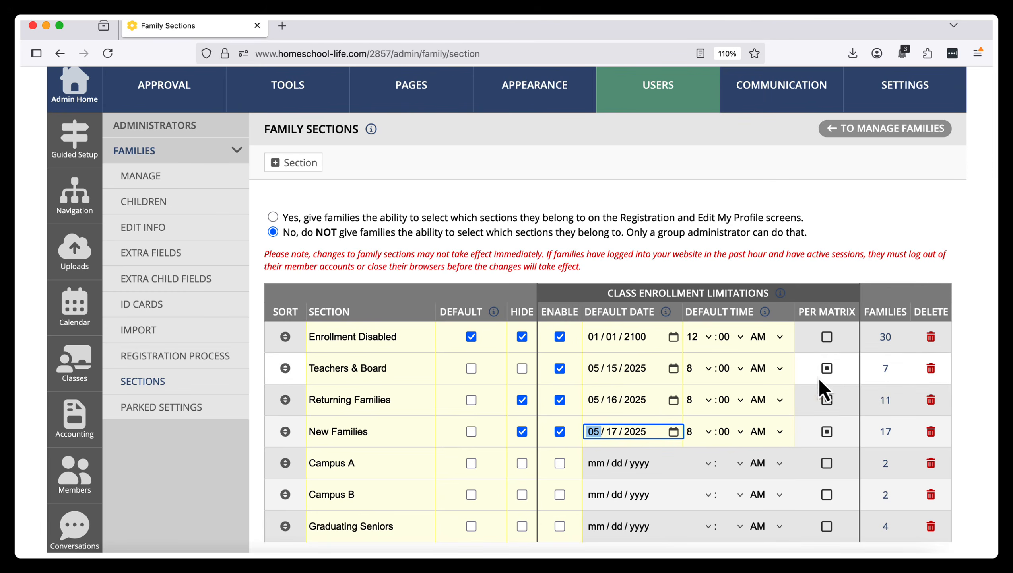
- Review the per-matrix enrollment opening dates and times for Teachers & Board, closing them without changes
left_click(828, 369)
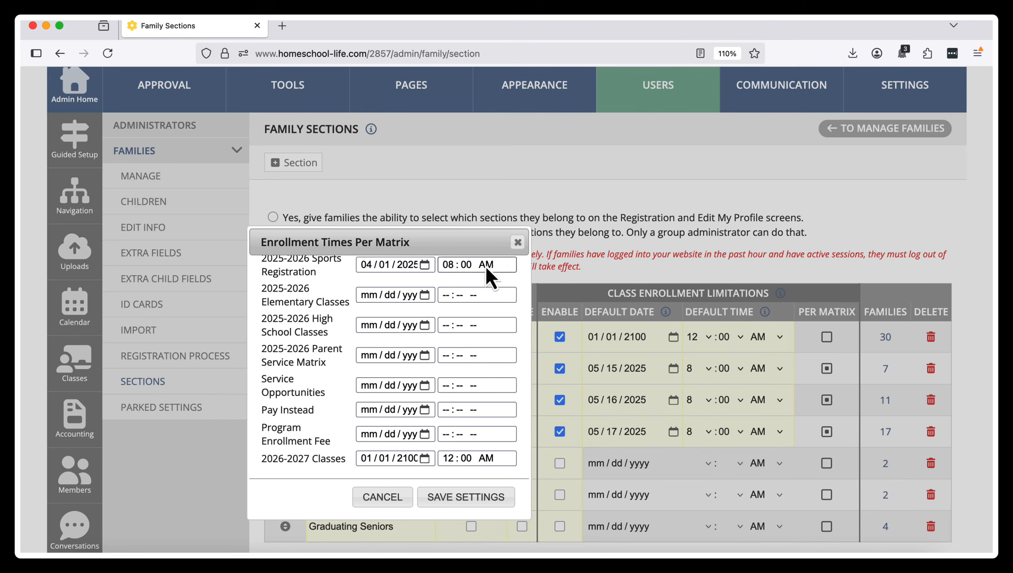
left_click(518, 242)
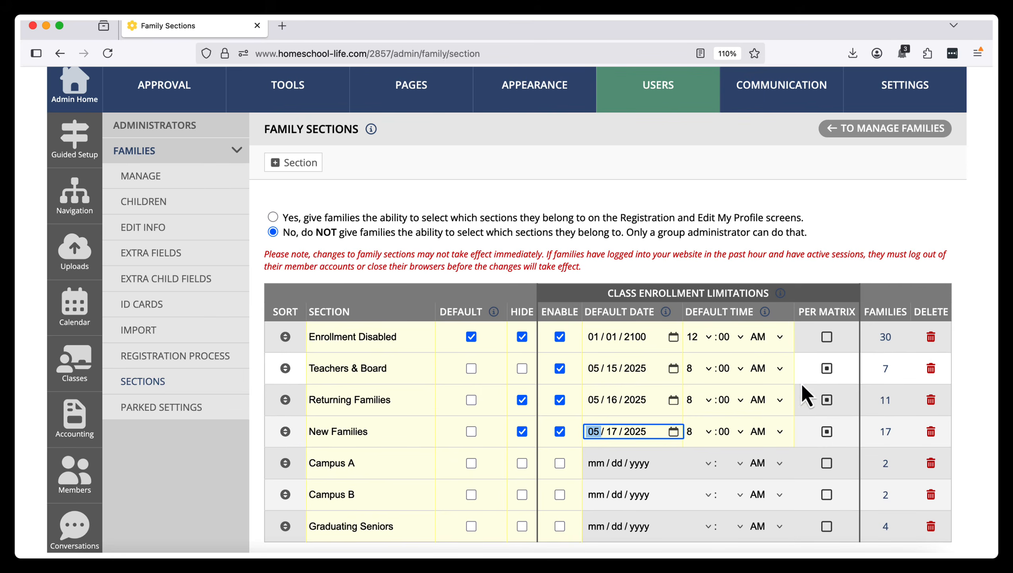
left_click(827, 368)
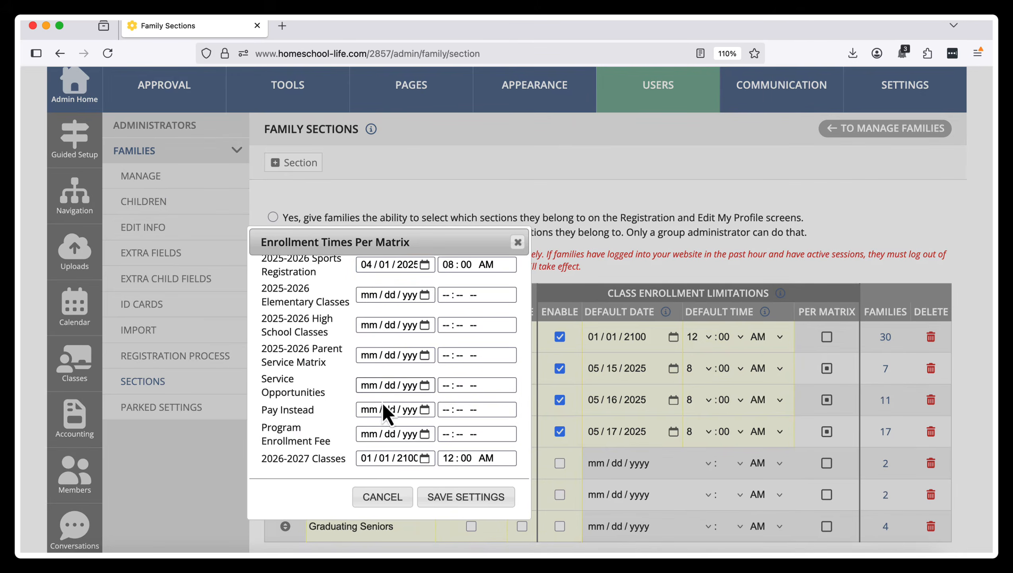
scroll(400, 261, "up", 5)
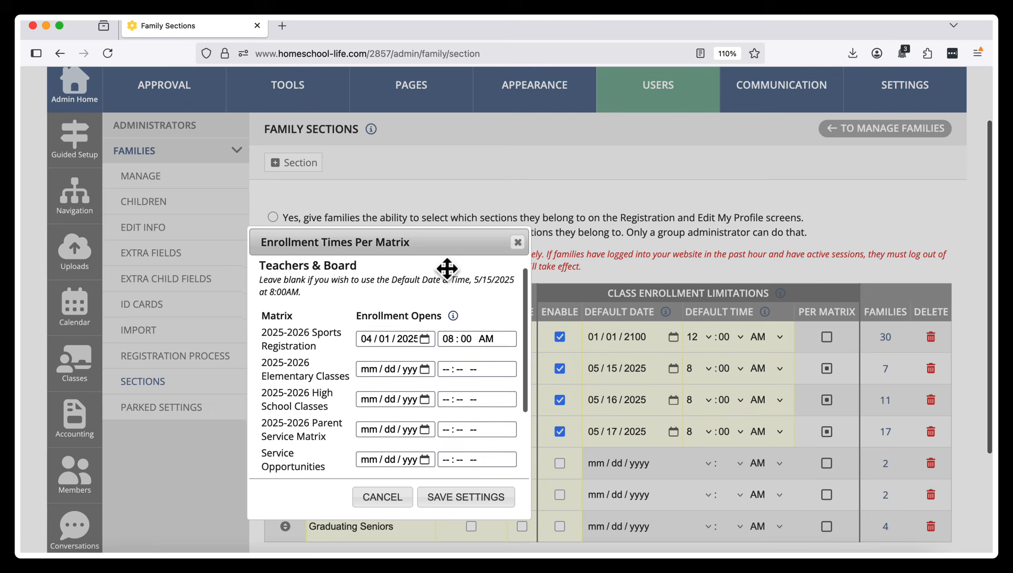
left_click(517, 242)
- Leave the Family Sections page and return to the Admin Home page
scroll(574, 202, "down", 2)
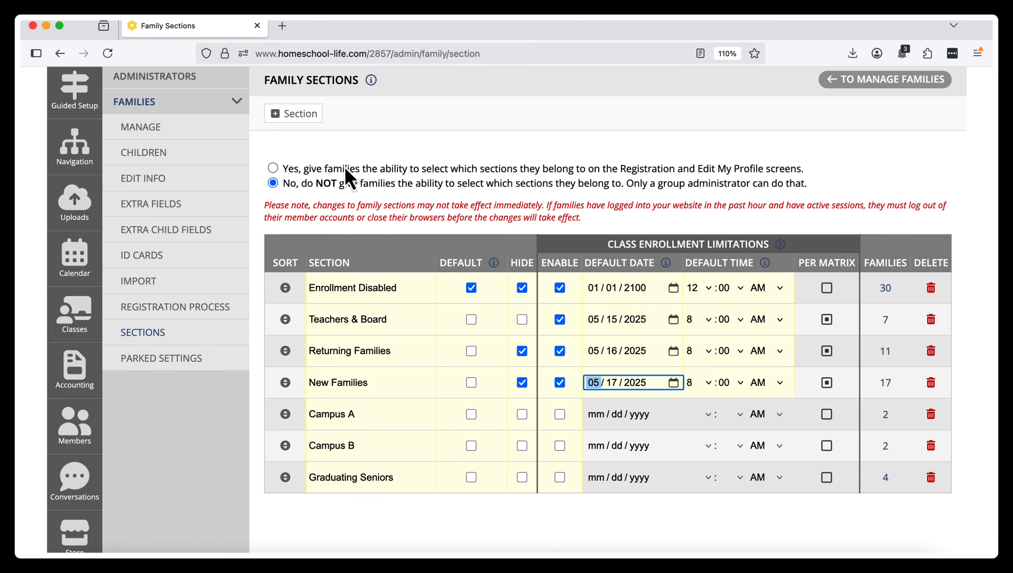
scroll(344, 169, "up", 5)
left_click(78, 165)
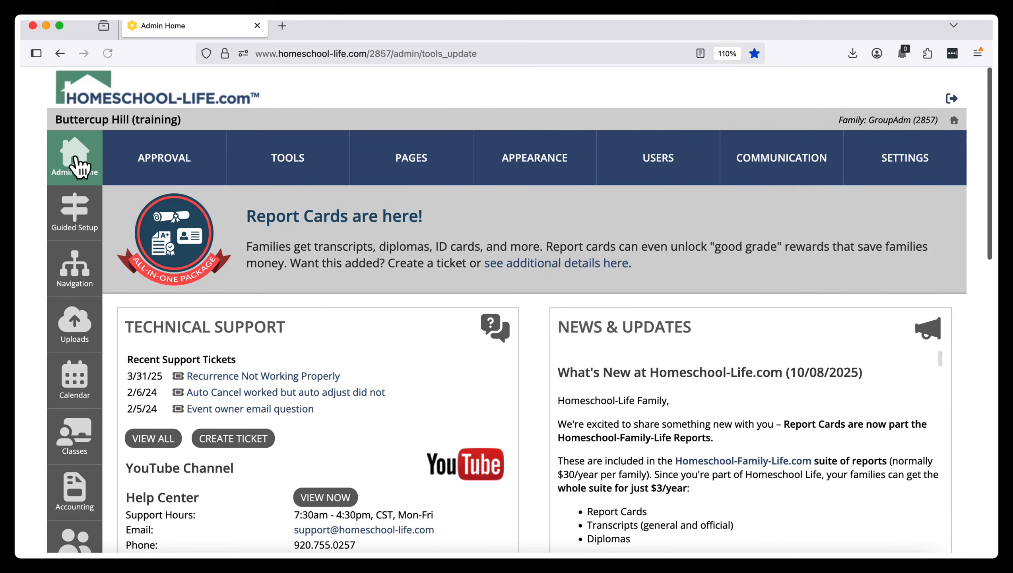